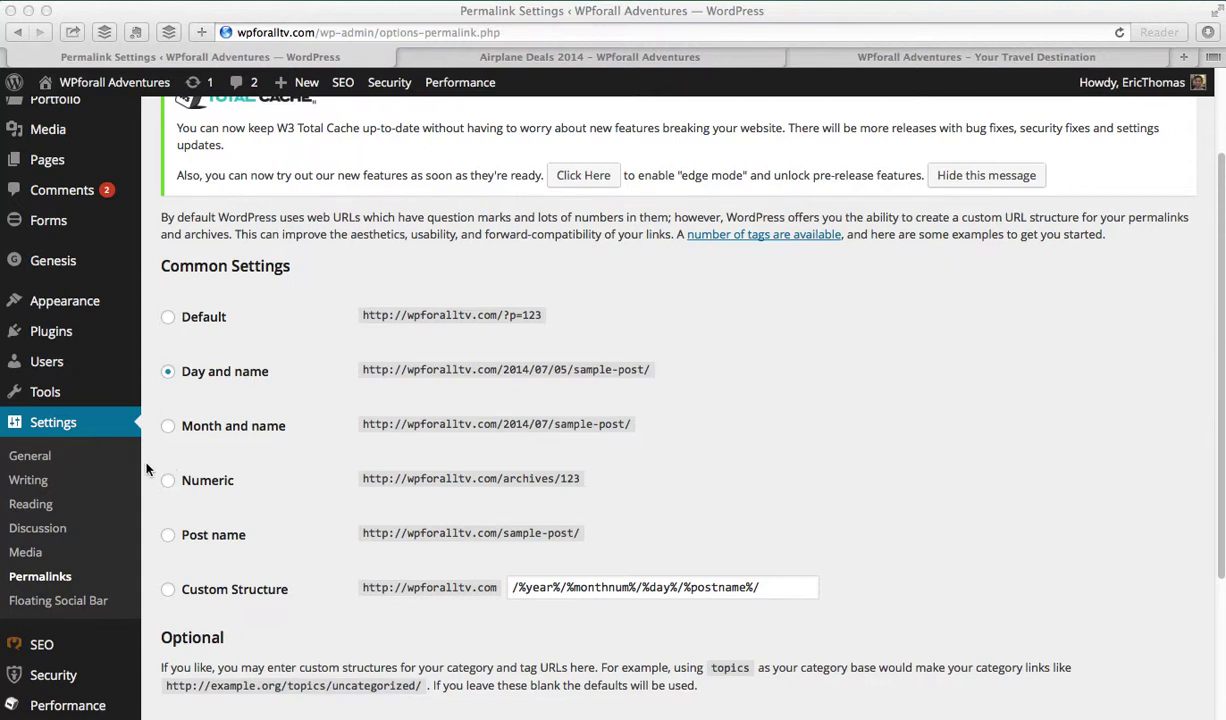
- Switch the permalink structure from Day and name to Default, without saving
{"action": "left_click", "coordinate": [40, 466]}
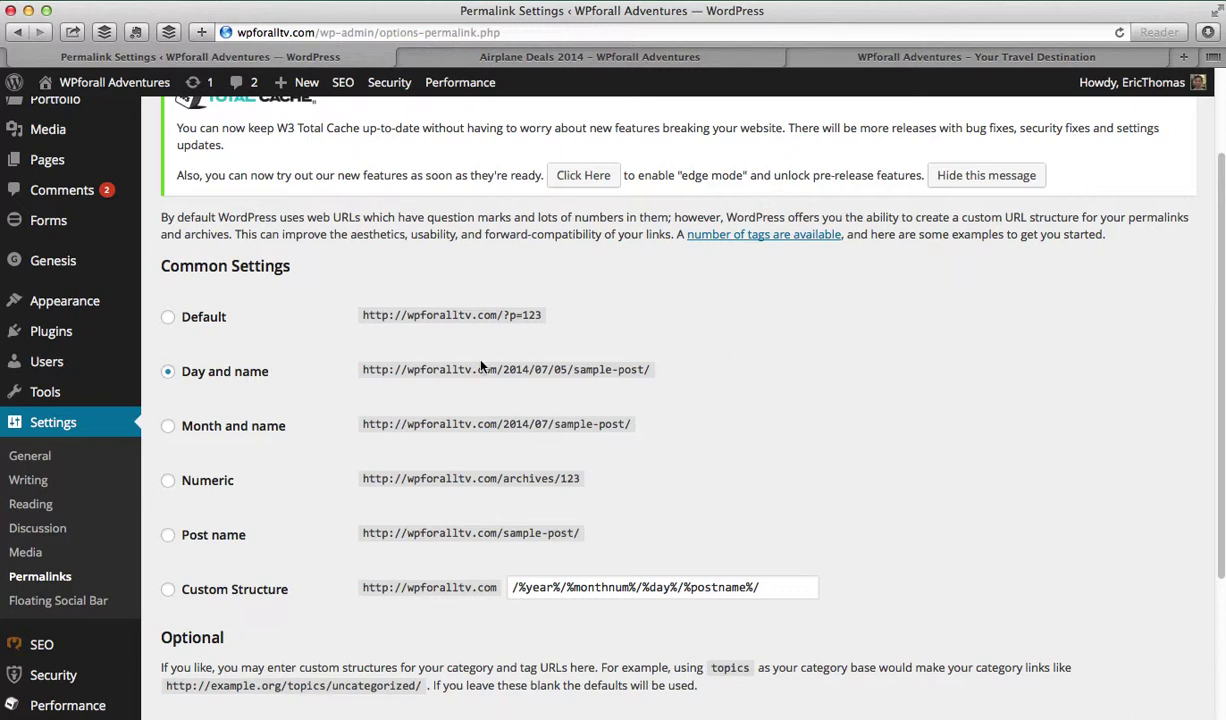
{"action": "left_click", "coordinate": [253, 323]}
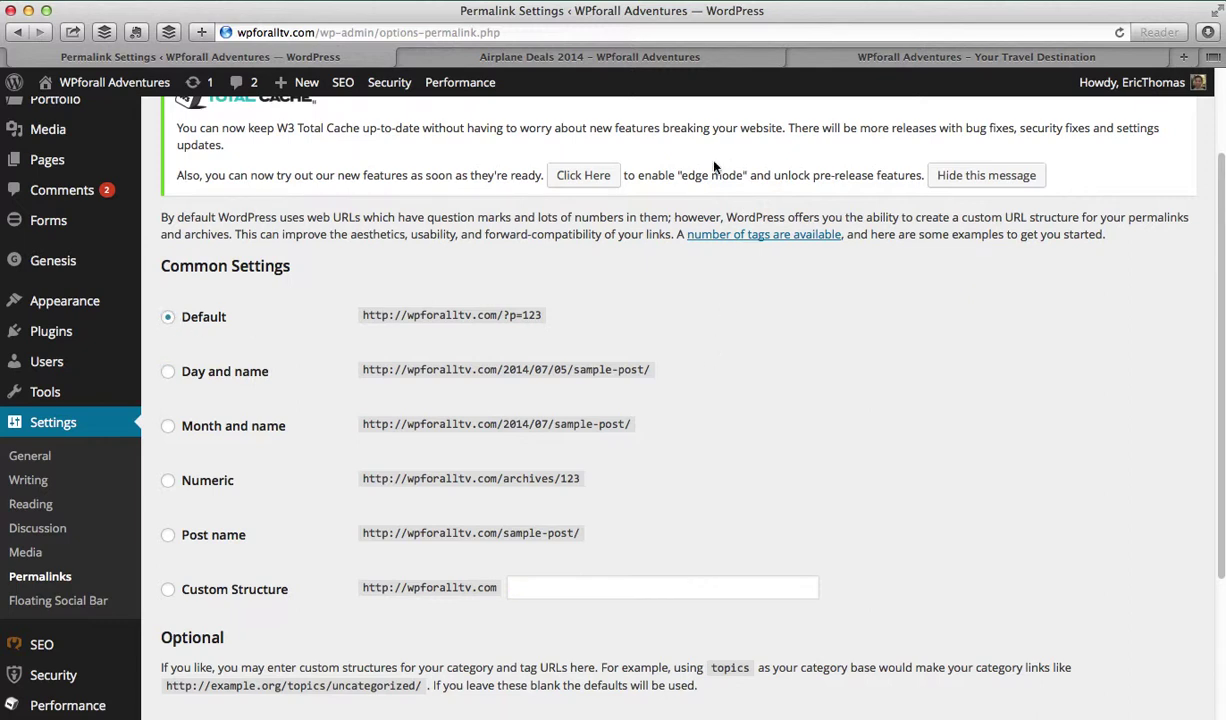
- Check the Airplane Deals 2014 post's date-based web address, then return to Permalink Settings
{"action": "left_click", "coordinate": [593, 58]}
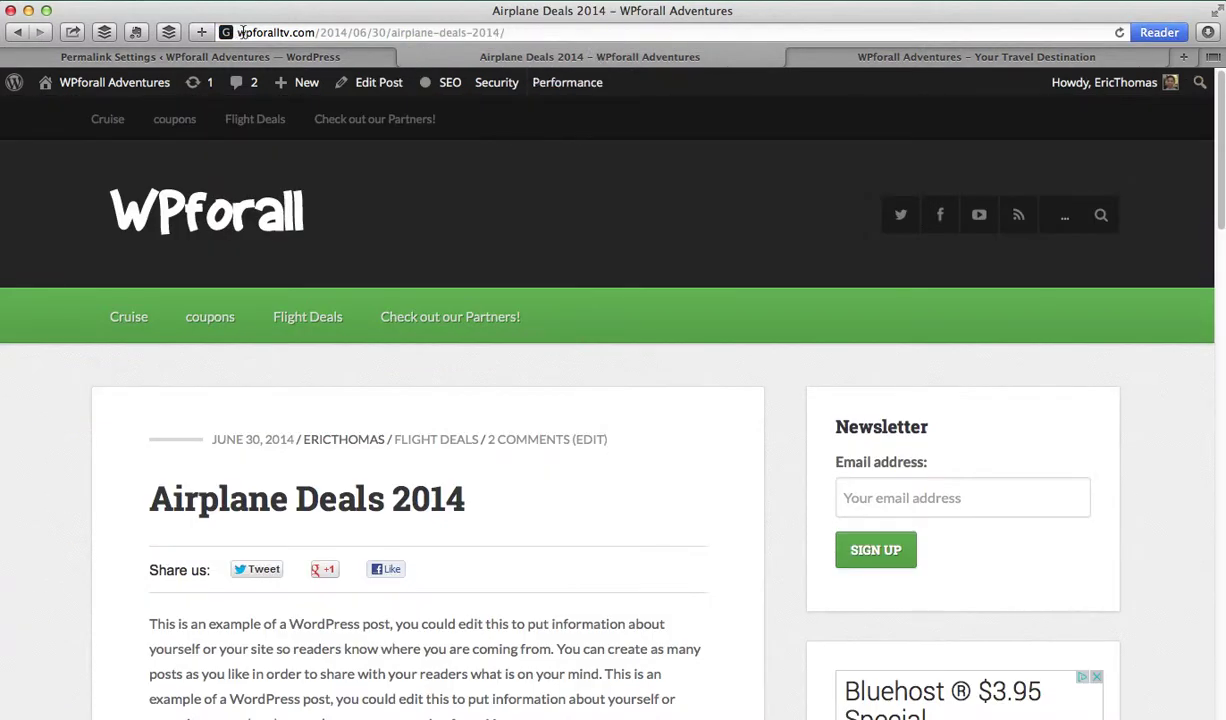
{"action": "left_click_drag", "start_coordinate": [238, 32], "coordinate": [558, 28]}
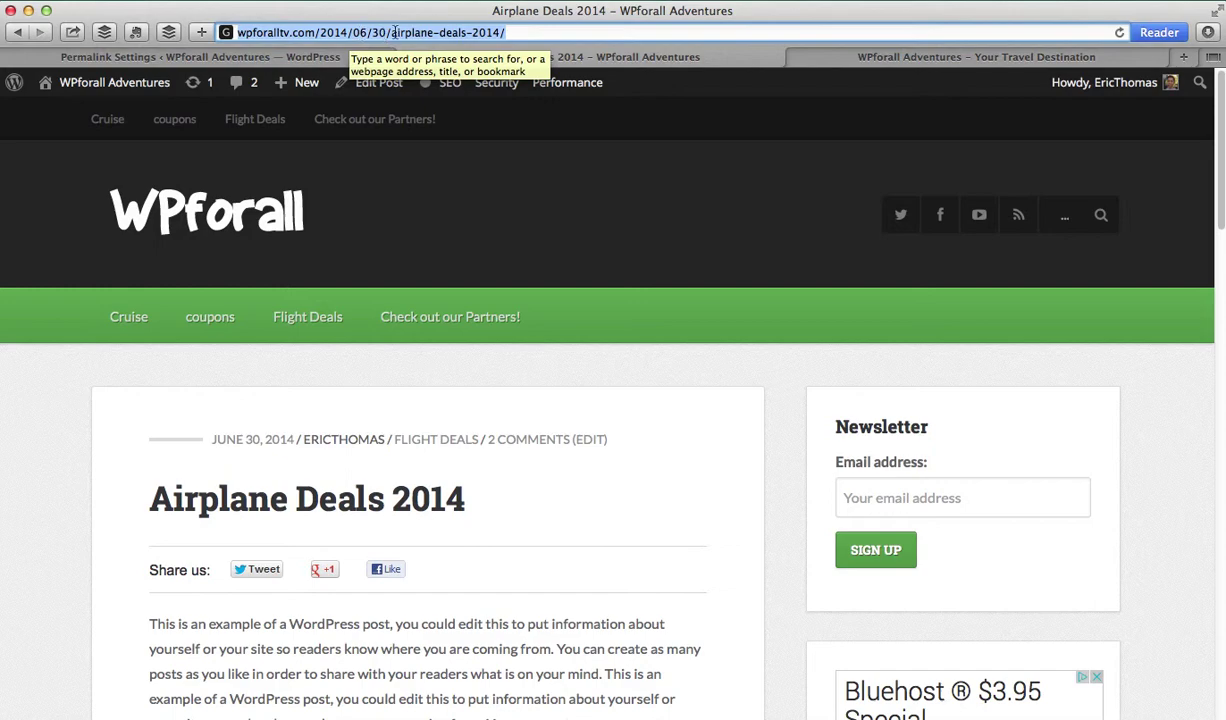
{"action": "left_click", "coordinate": [304, 56]}
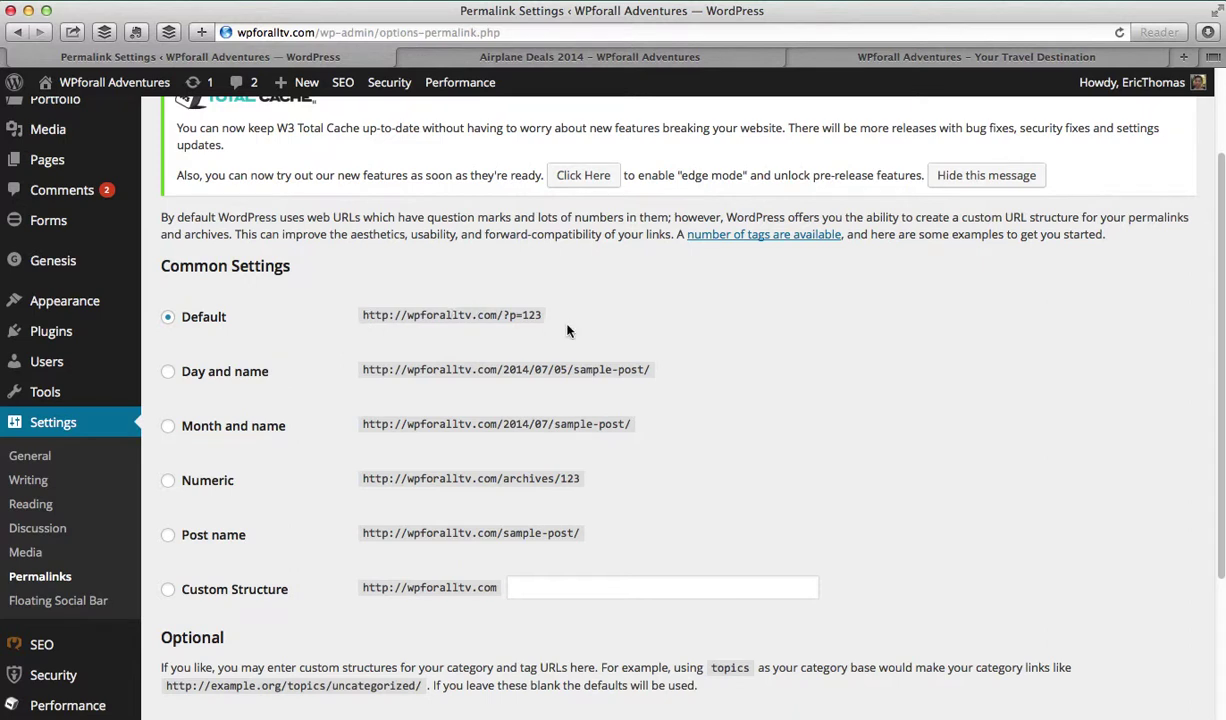
- Highlight the Default option's example address to inspect it
{"action": "left_click_drag", "start_coordinate": [545, 315], "coordinate": [347, 305]}
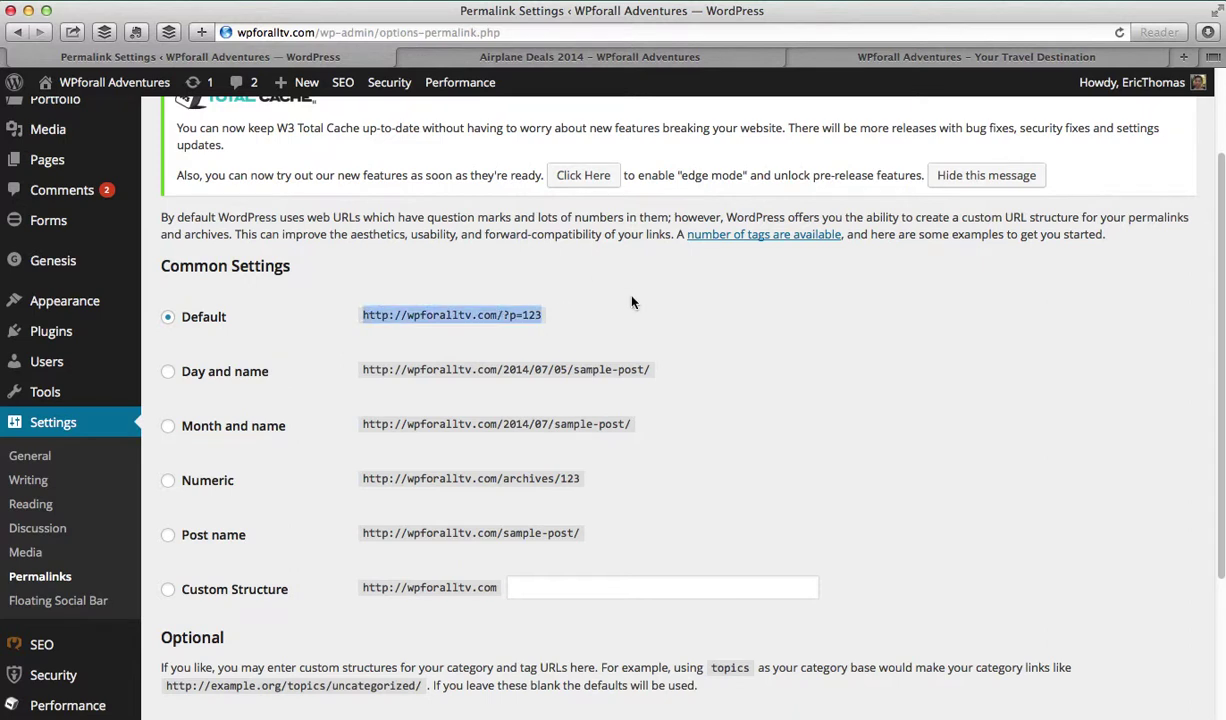
{"action": "left_click", "coordinate": [604, 283]}
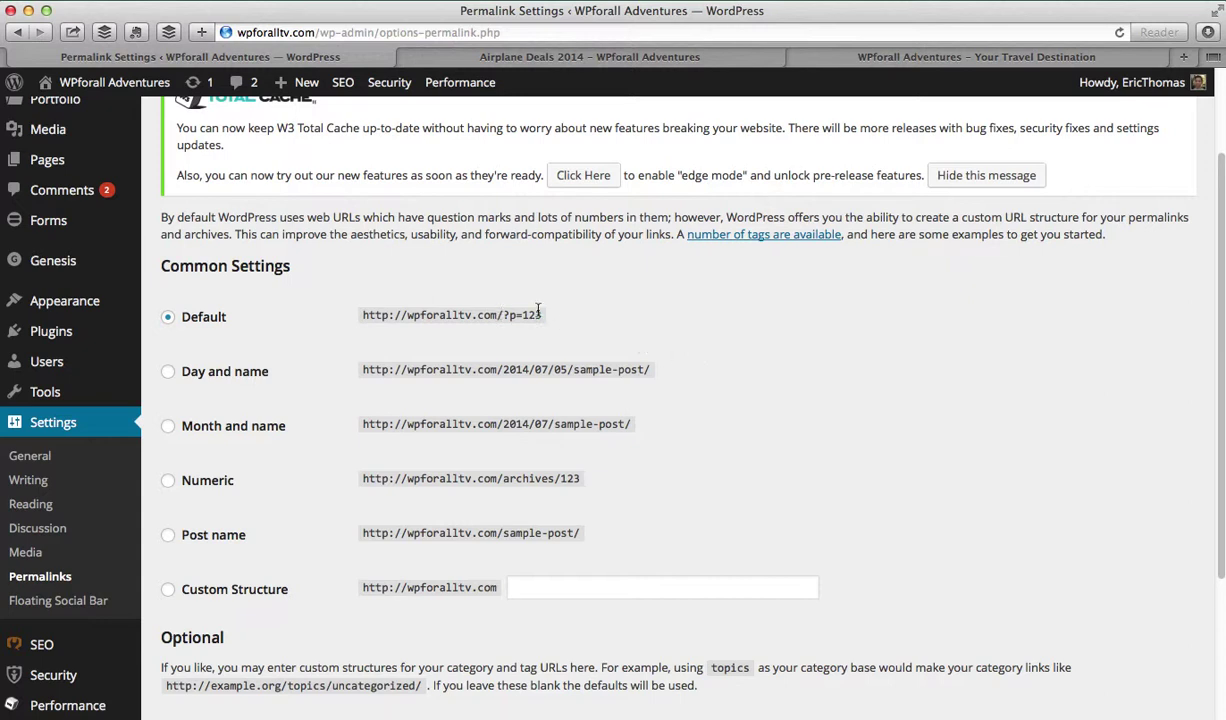
{"action": "triple_click", "coordinate": [422, 320]}
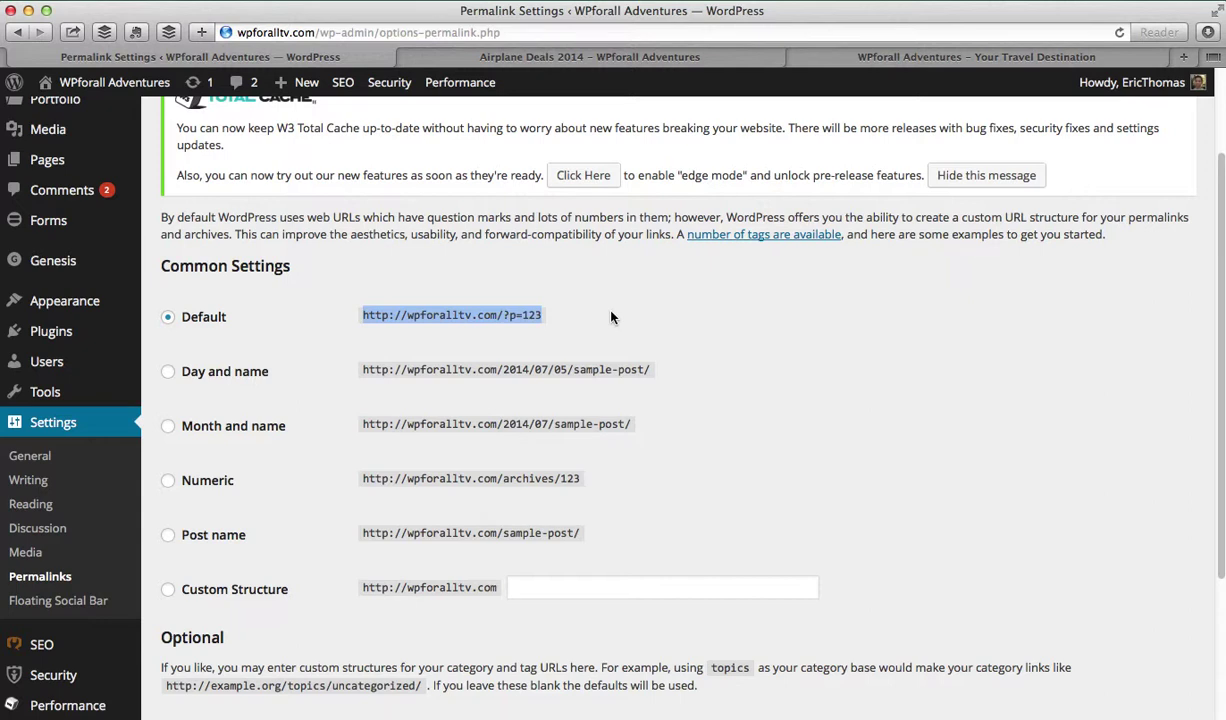
{"action": "left_click", "coordinate": [563, 323]}
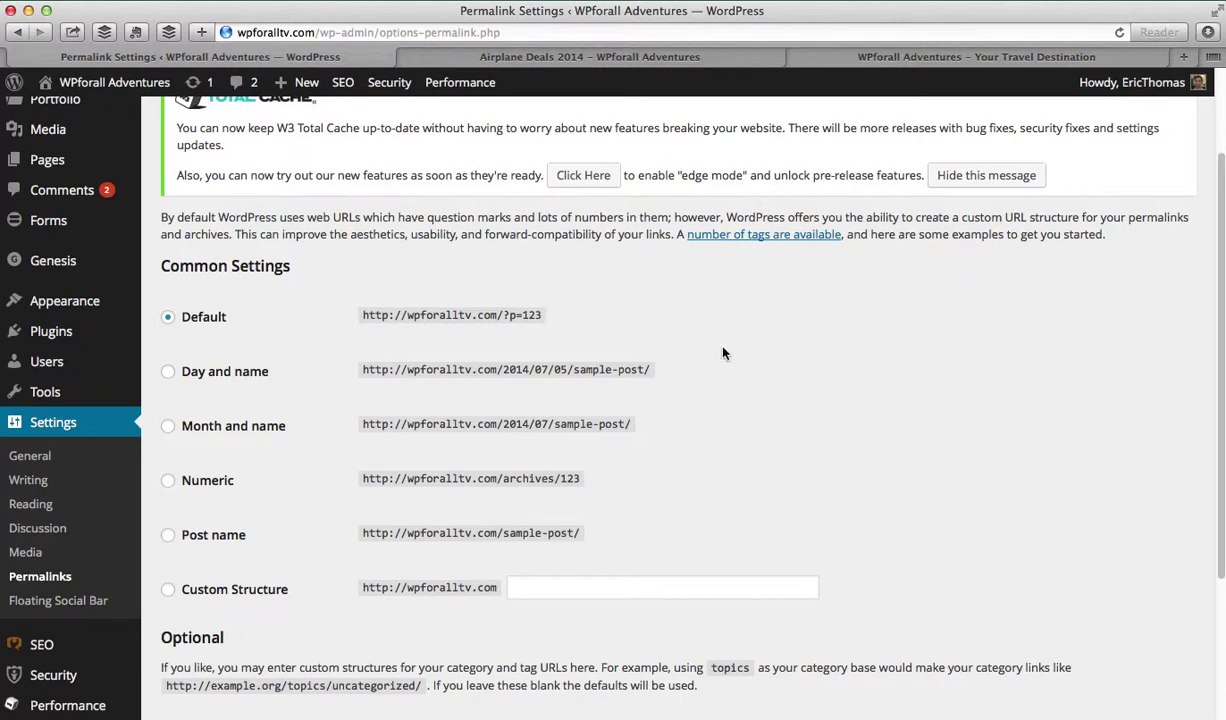
- Choose Day and name and highlight its sample address, including the date part
{"action": "left_click", "coordinate": [195, 376]}
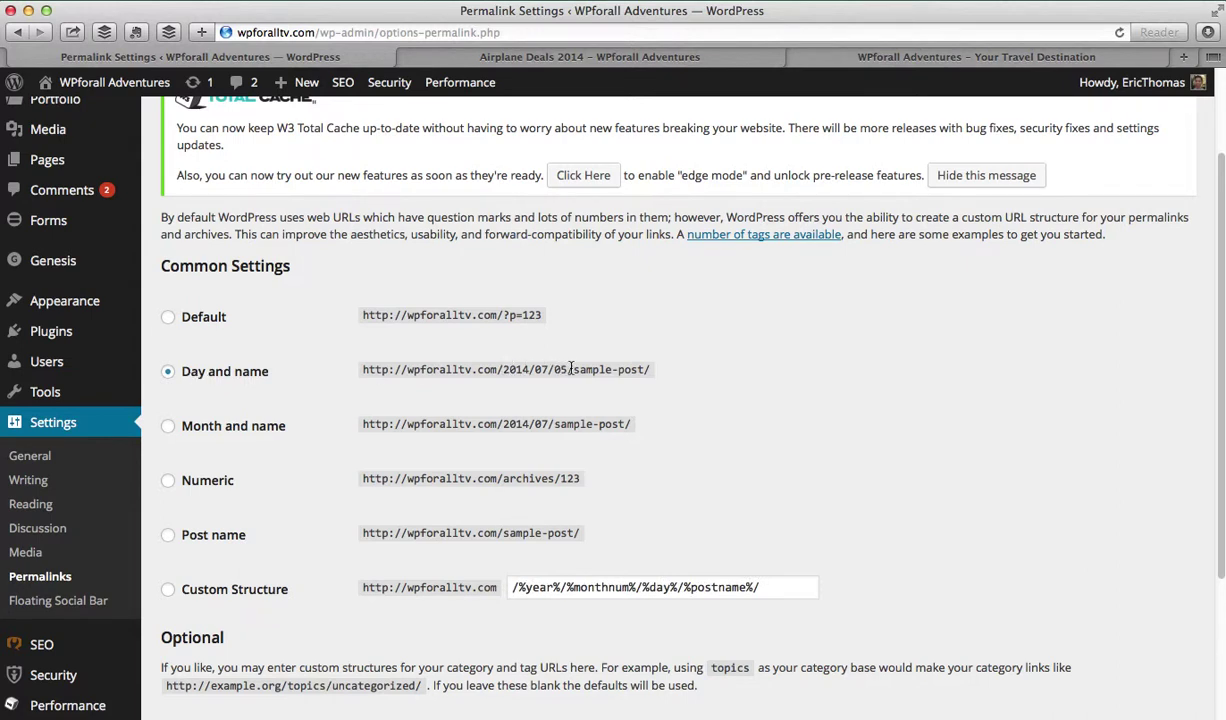
{"action": "left_click_drag", "start_coordinate": [572, 369], "coordinate": [503, 369]}
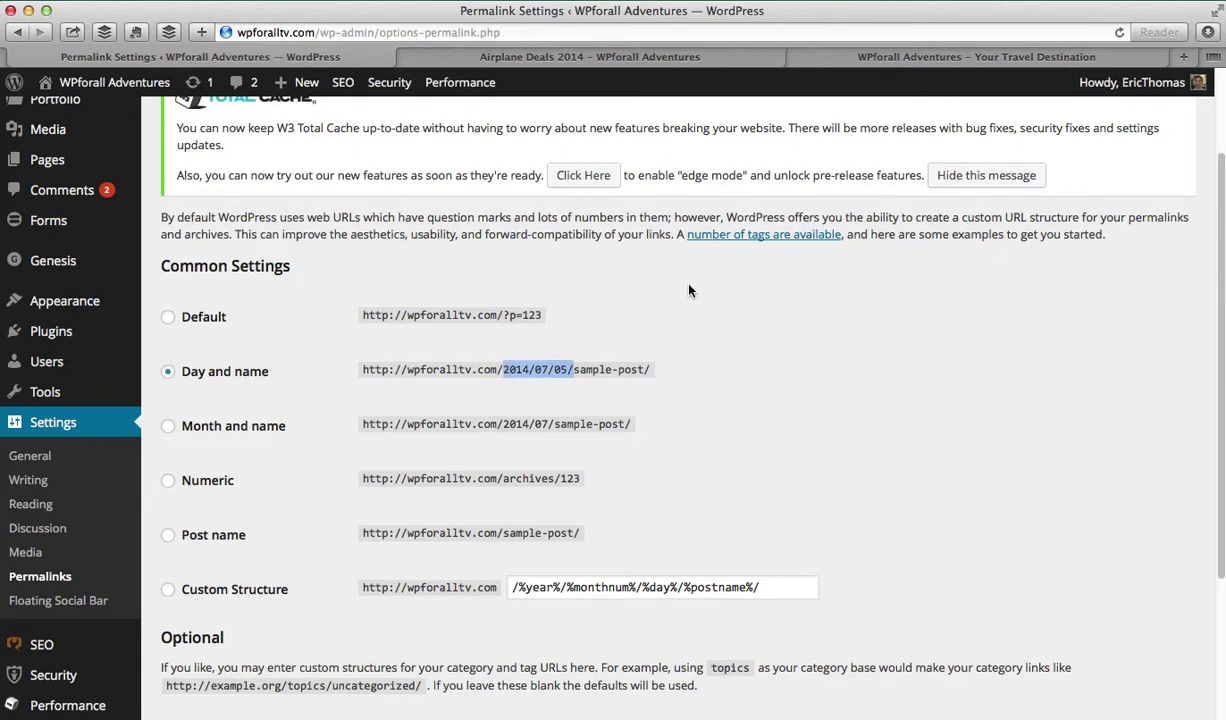
{"action": "left_click", "coordinate": [670, 305]}
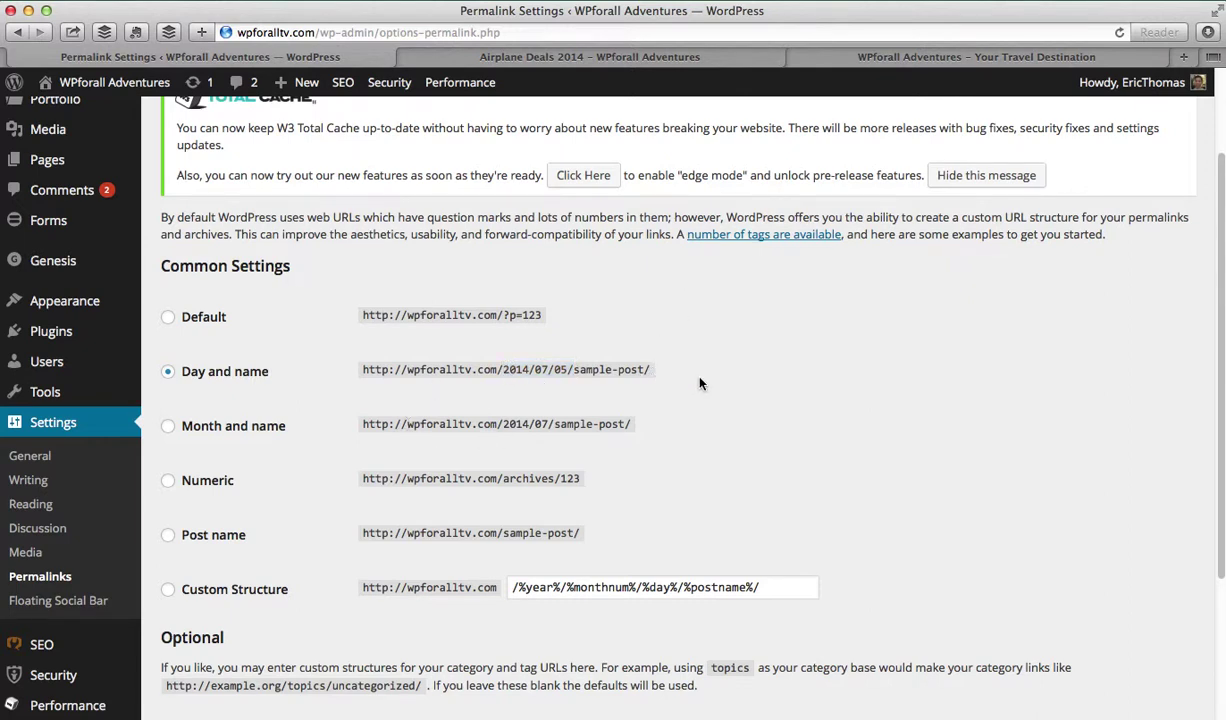
{"action": "left_click_drag", "start_coordinate": [651, 369], "coordinate": [356, 372]}
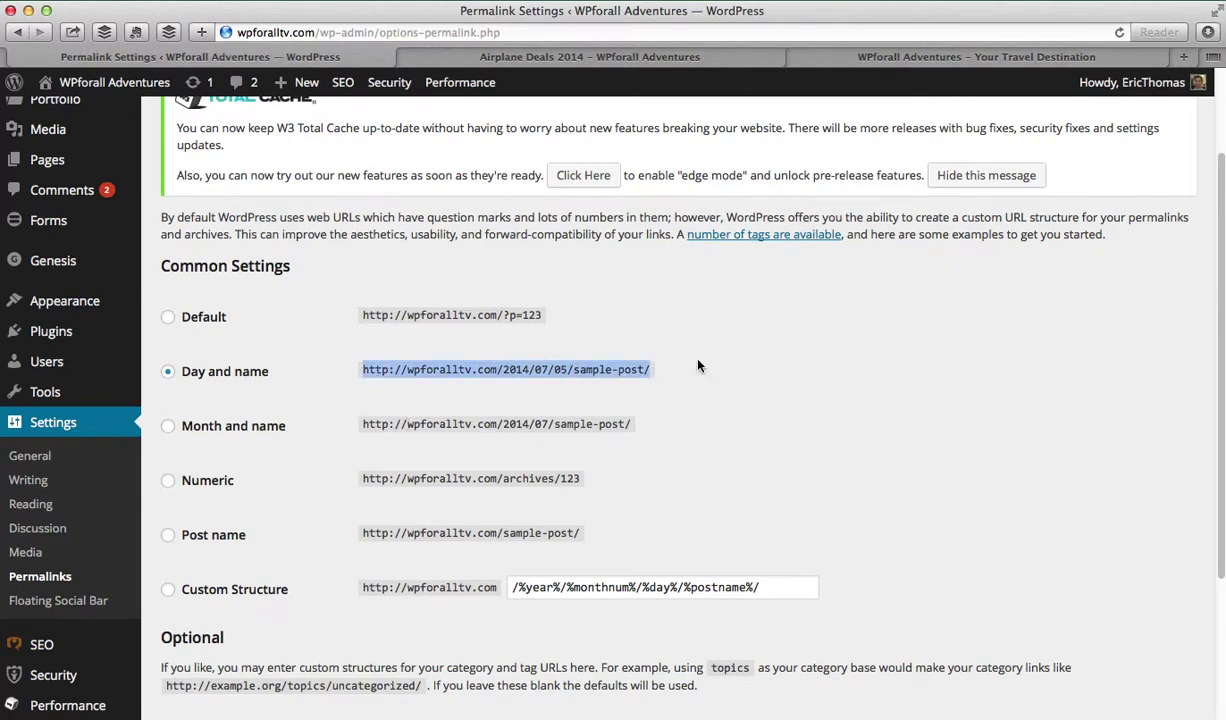
{"action": "left_click", "coordinate": [727, 398]}
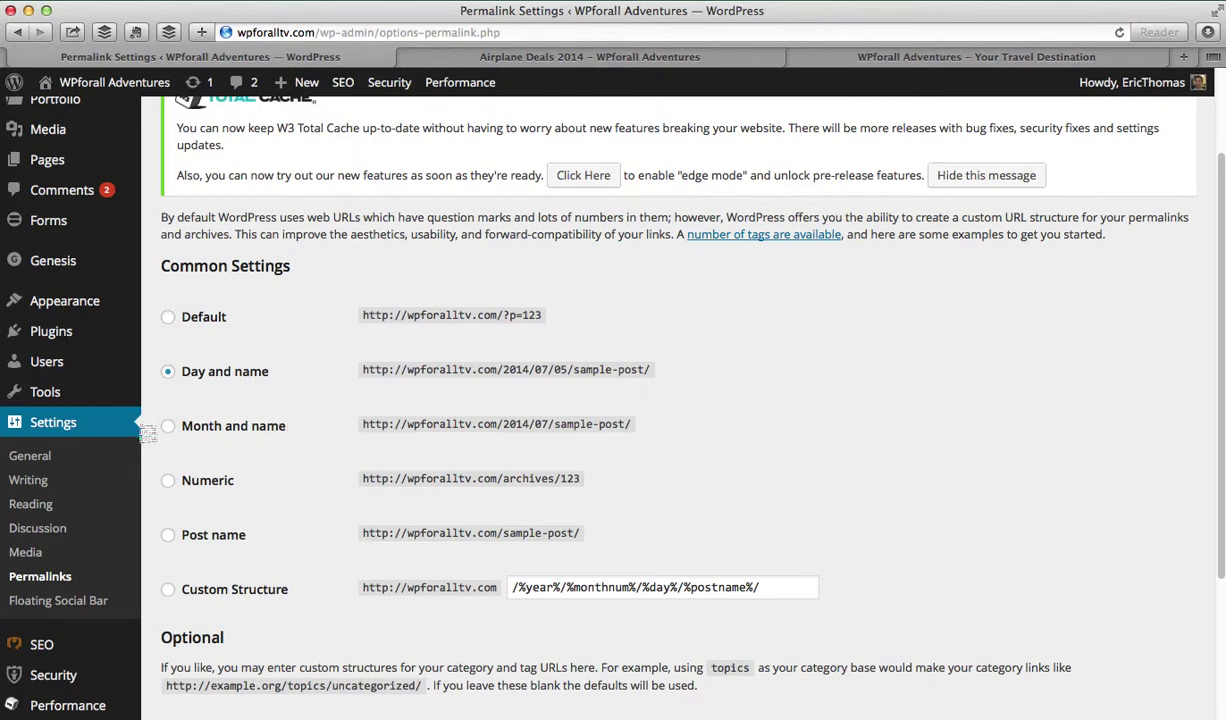
- Step through Month and name and Numeric, then save Post name (/%postname%/) as the permalink structure
{"action": "left_click", "coordinate": [186, 422]}
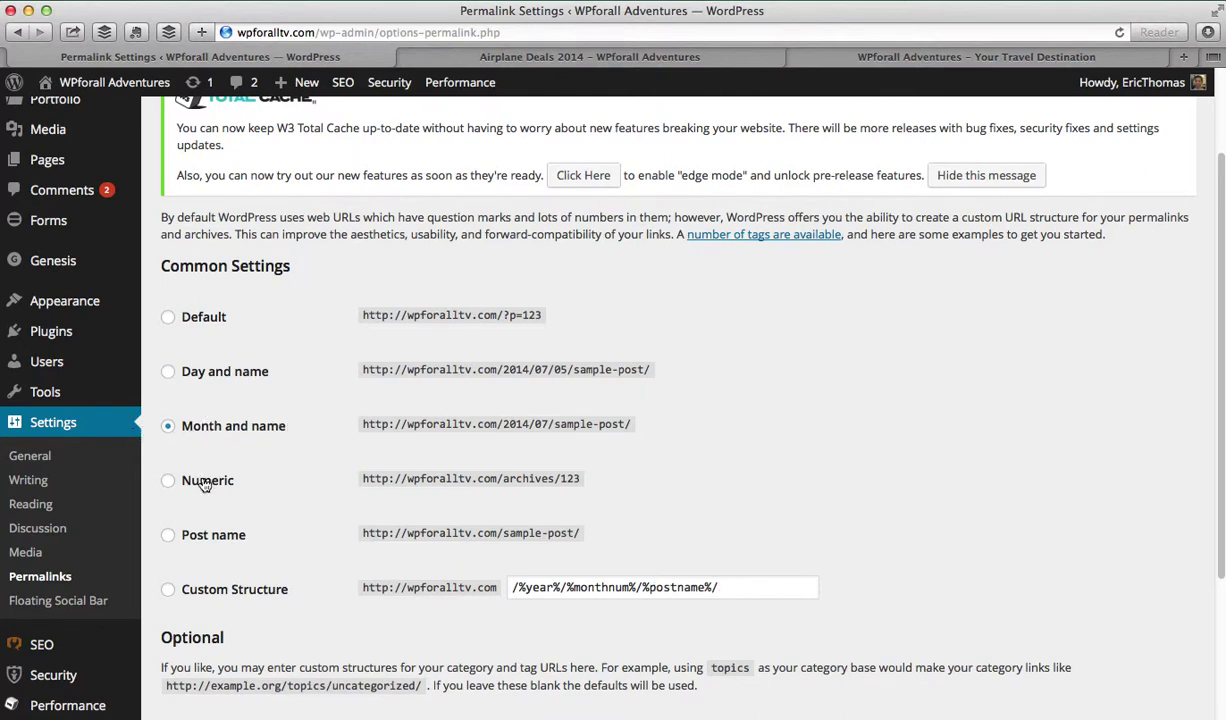
{"action": "left_click", "coordinate": [203, 481]}
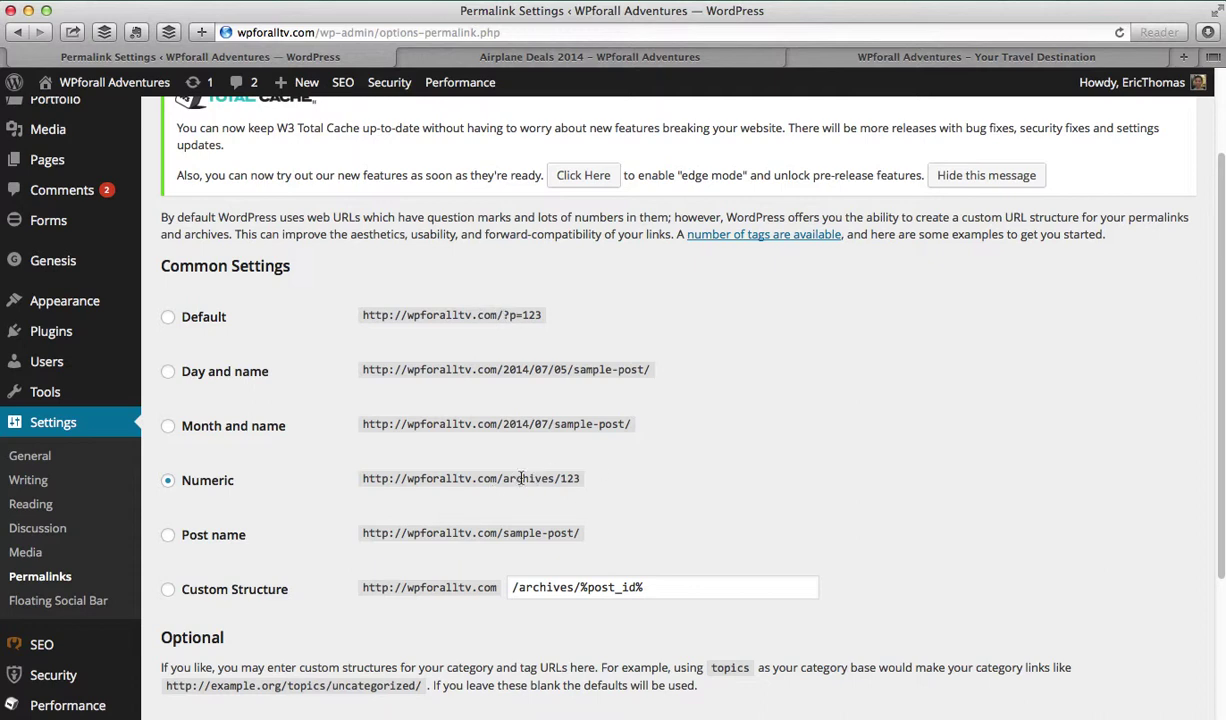
{"action": "left_click", "coordinate": [195, 533]}
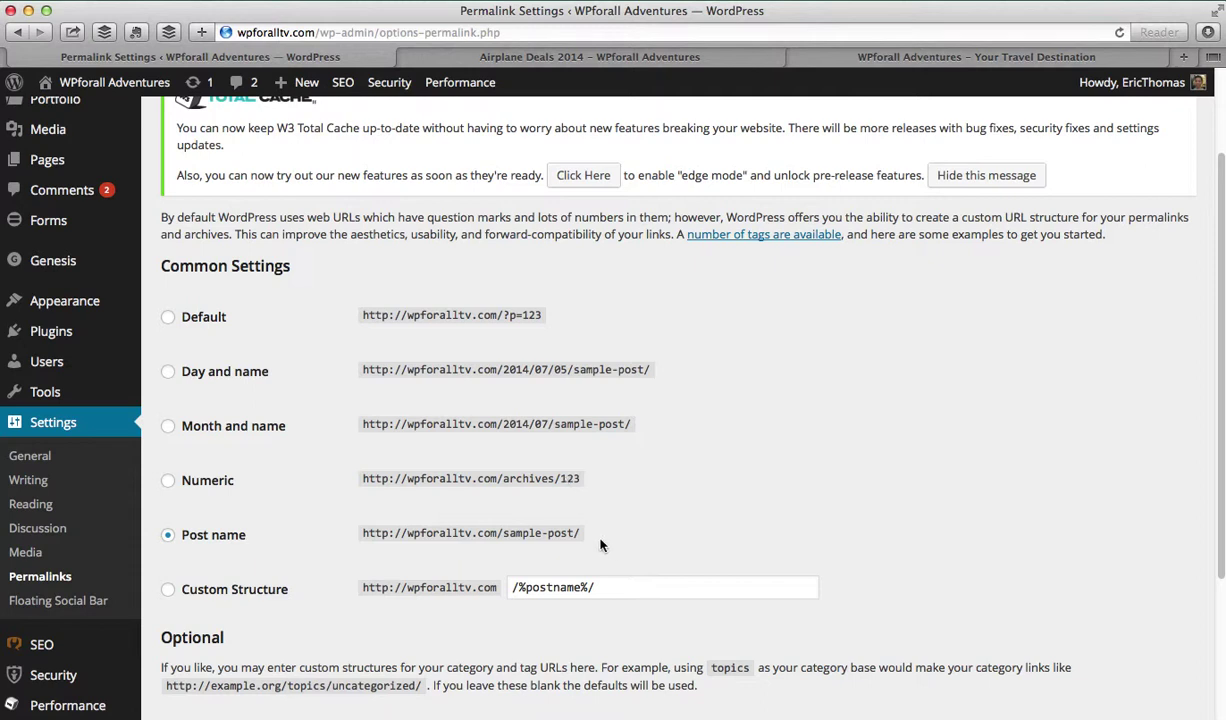
{"action": "scroll", "coordinate": [651, 518], "scroll_direction": "down", "scroll_amount": 3}
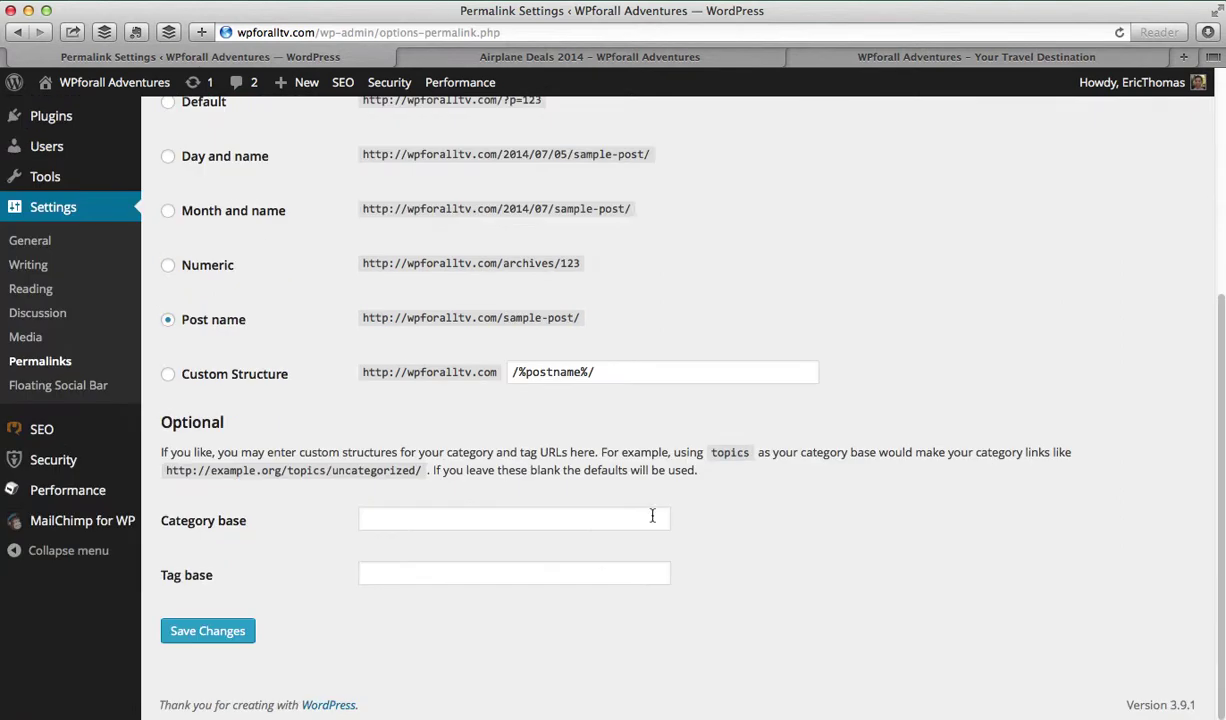
{"action": "left_click", "coordinate": [252, 628]}
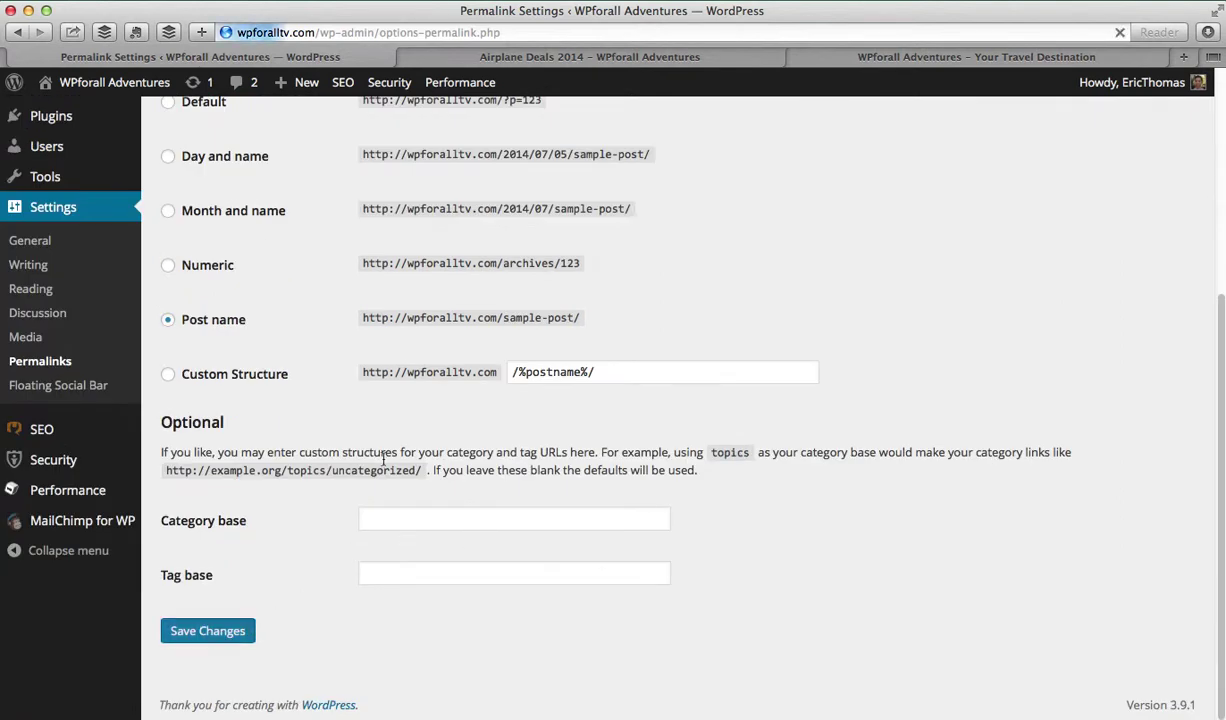
- Reload the Airplane Deals 2014 post at its old dated address, which now shows 'Not found, error 404'
{"action": "left_click", "coordinate": [600, 57]}
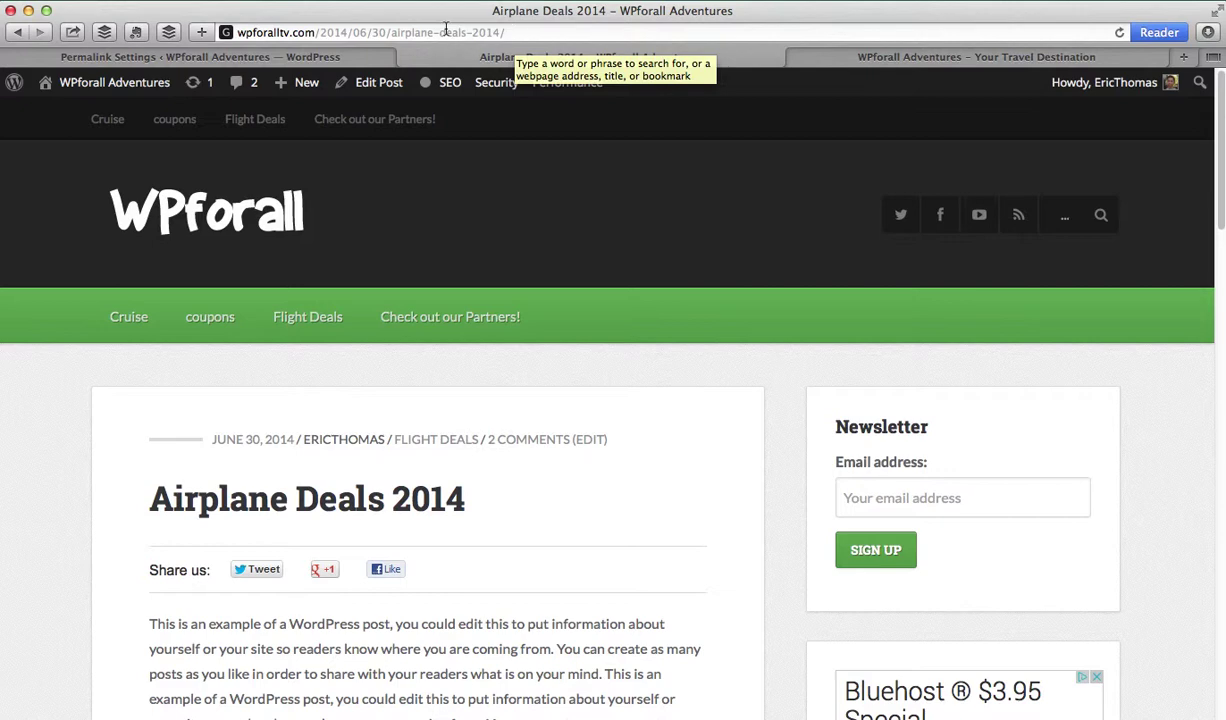
{"action": "left_click", "coordinate": [1124, 34]}
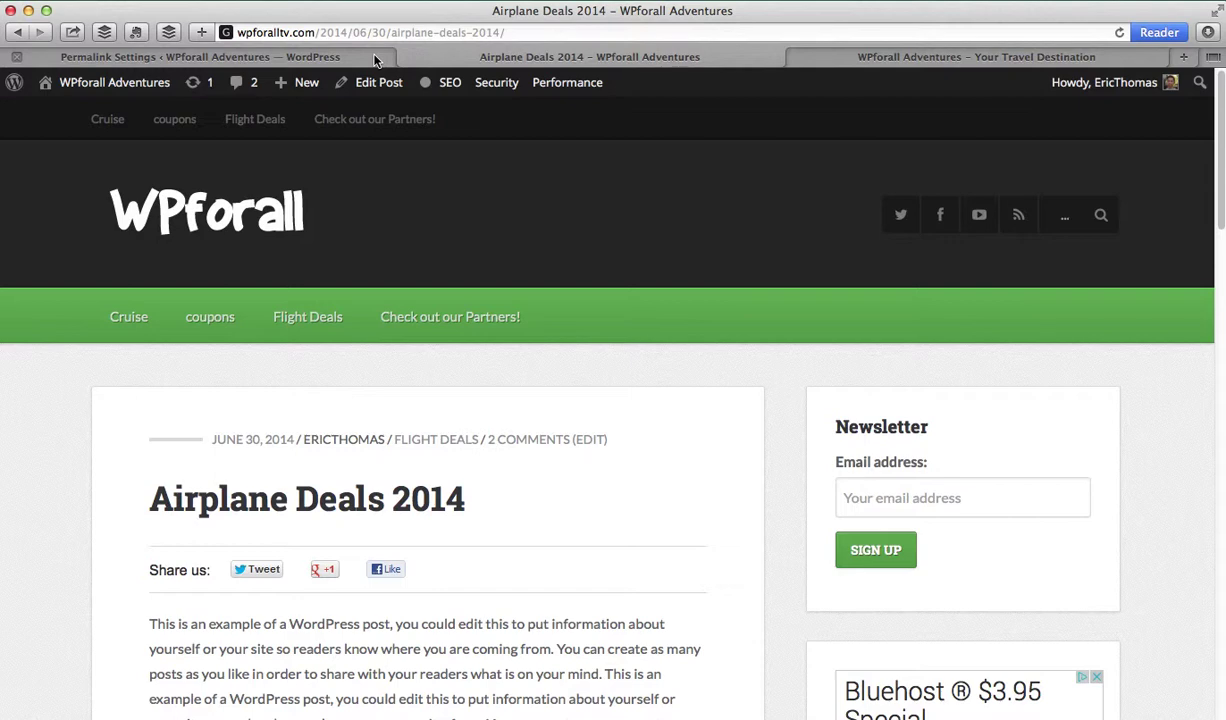
{"action": "left_click", "coordinate": [1120, 32]}
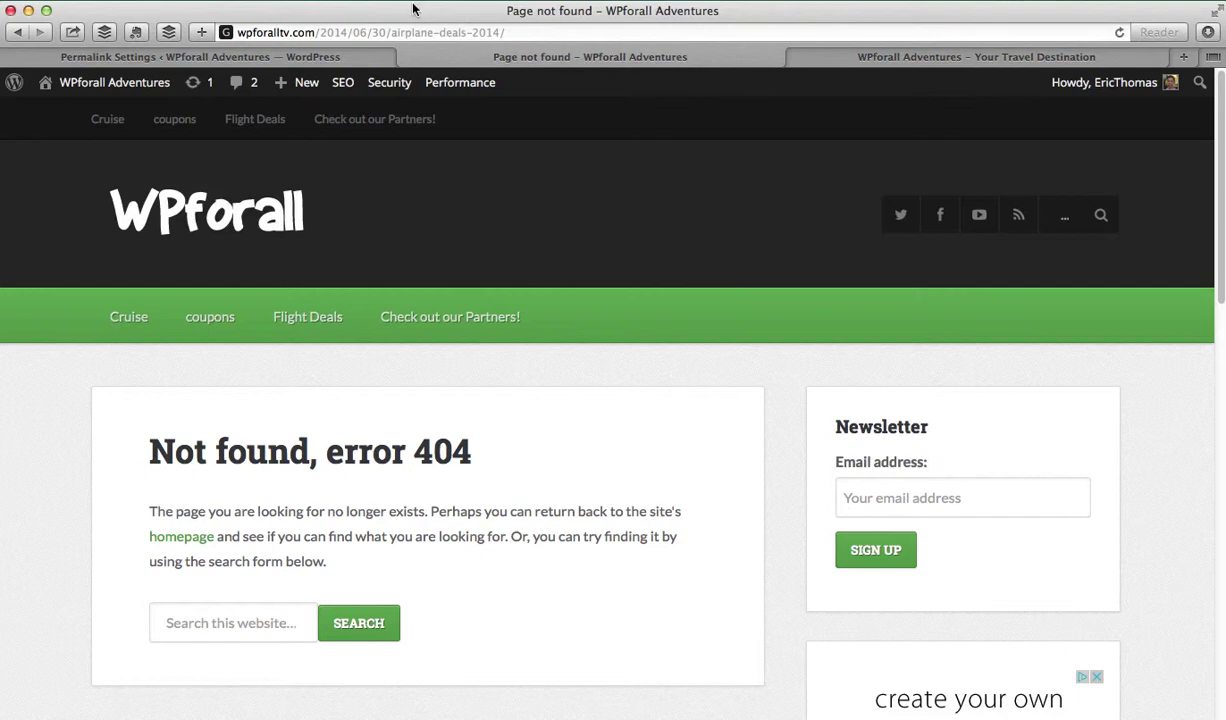
- Delete 2014/06/30/ from the post address and load wpforalltv.com/airplane-deals-2014/
{"action": "left_click", "coordinate": [391, 32]}
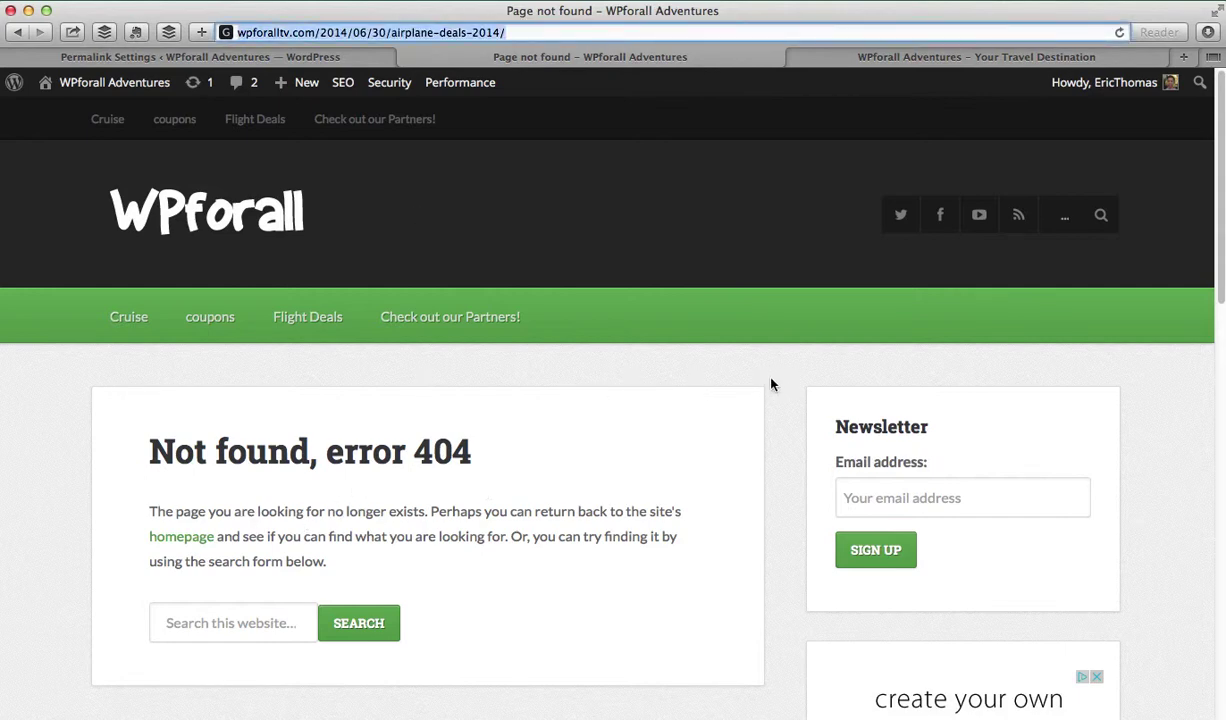
{"action": "left_click", "coordinate": [390, 32]}
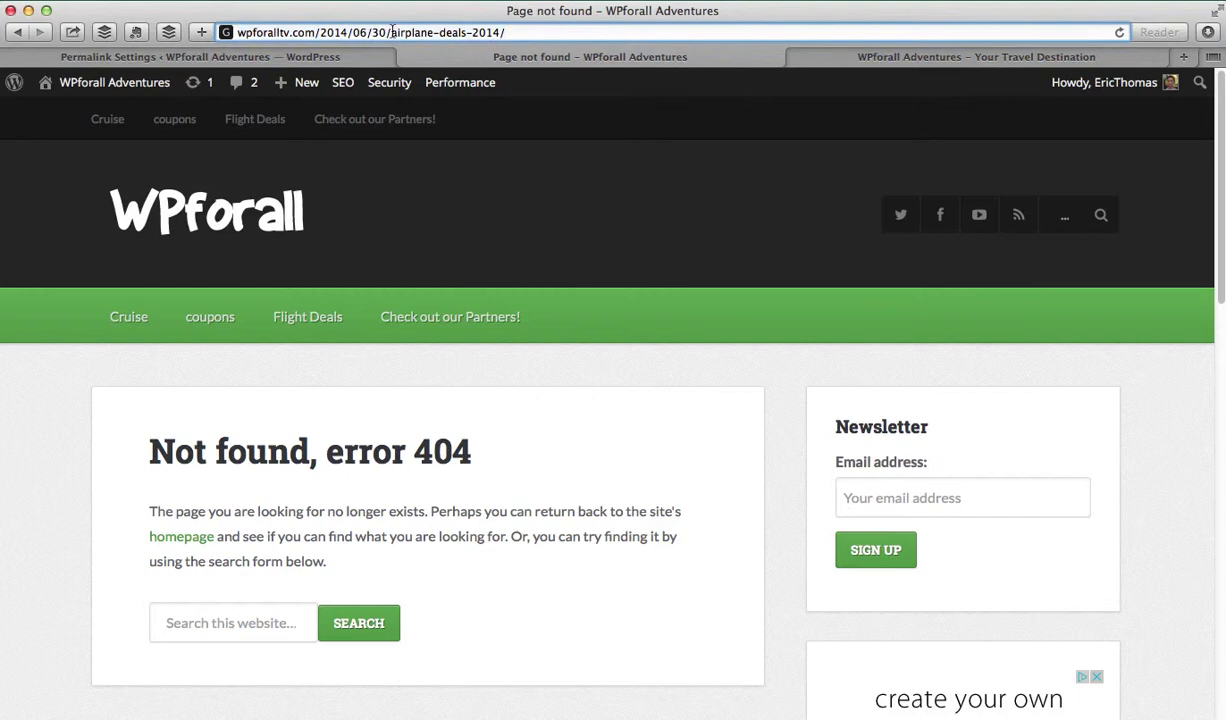
{"action": "left_click_drag", "start_coordinate": [390, 32], "coordinate": [319, 32]}
{"action": "key", "text": "BackSpace"}
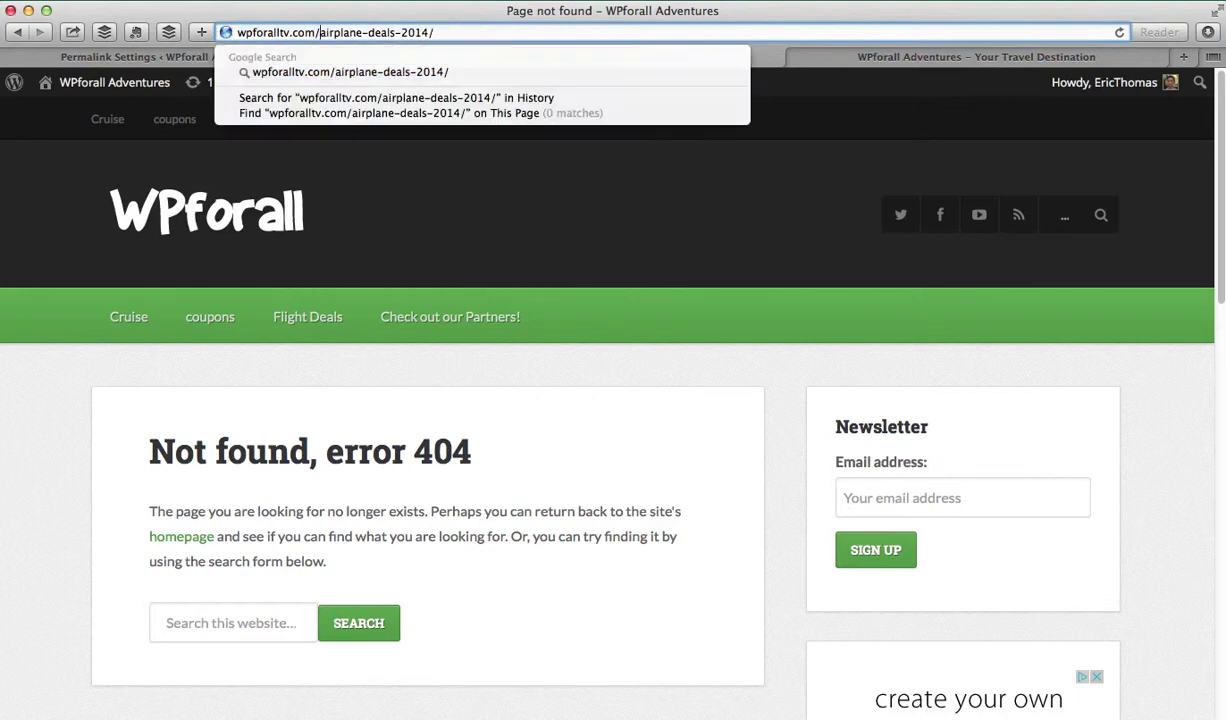
{"action": "key", "text": "Return"}
- Highlight the site domain in the address and scroll through the loaded post
{"action": "left_click_drag", "start_coordinate": [228, 32], "coordinate": [316, 32]}
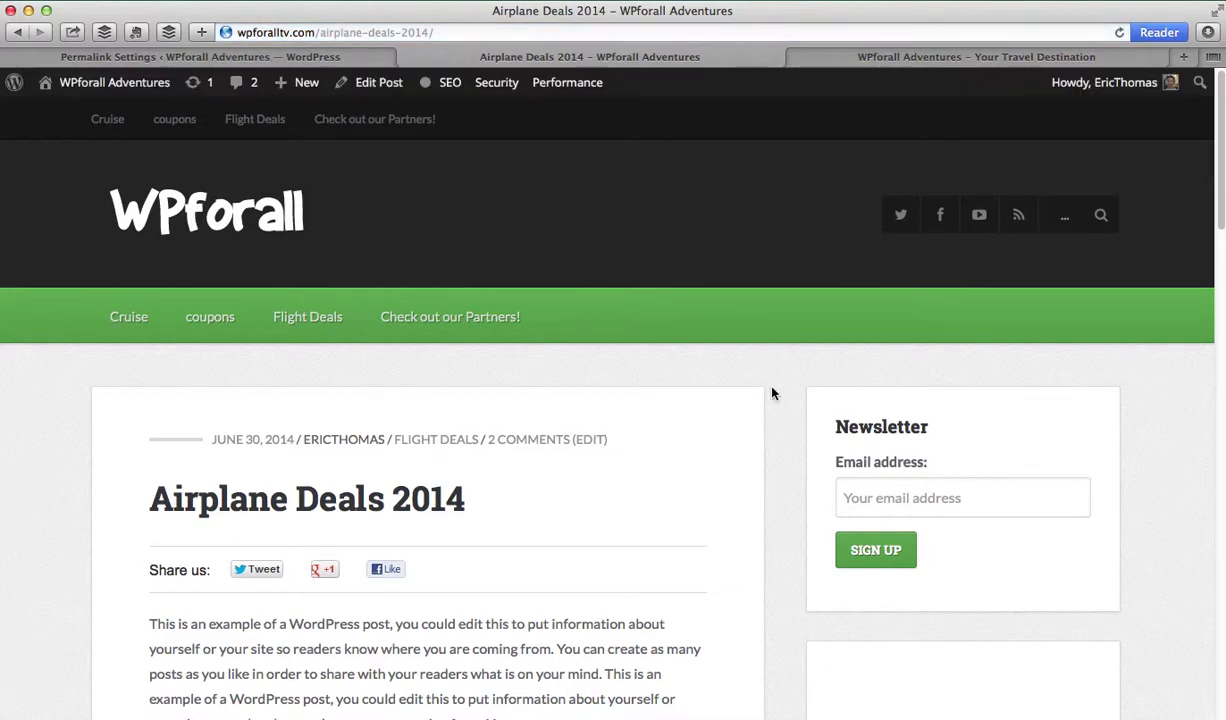
{"action": "scroll", "coordinate": [790, 404], "scroll_direction": "down", "scroll_amount": 5}
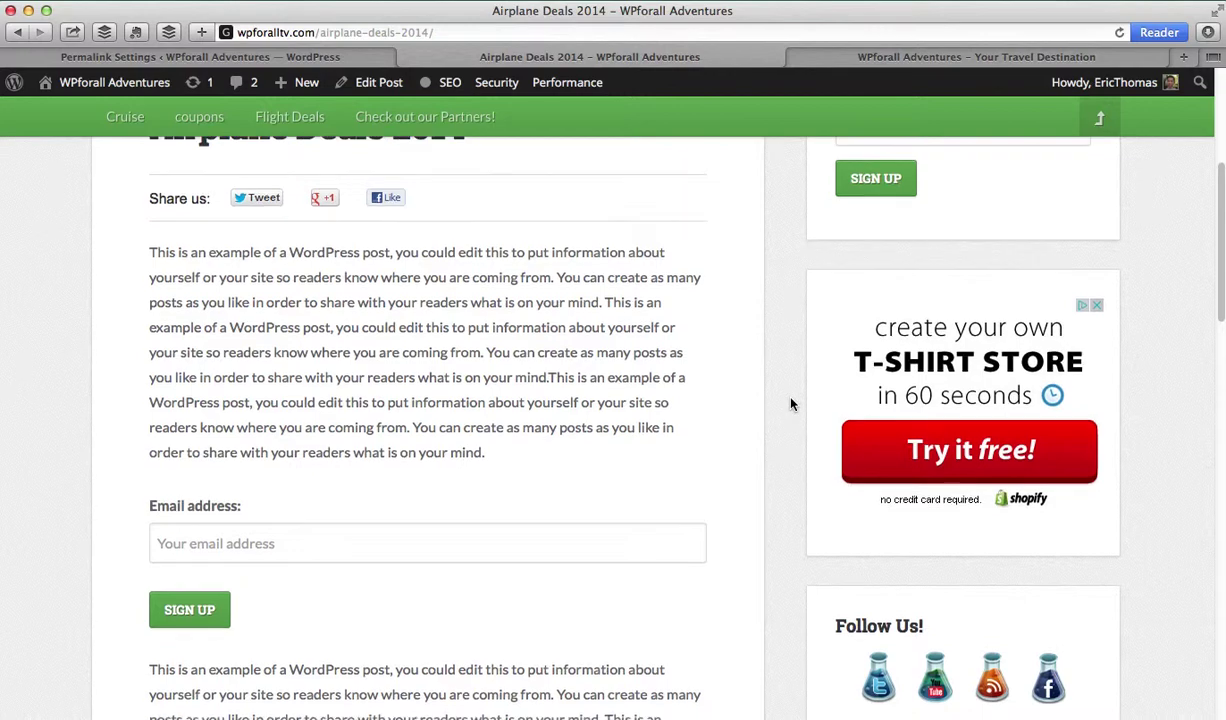
{"action": "scroll", "coordinate": [790, 404], "scroll_direction": "down", "scroll_amount": 15}
{"action": "scroll", "coordinate": [790, 404], "scroll_direction": "up", "scroll_amount": 20}
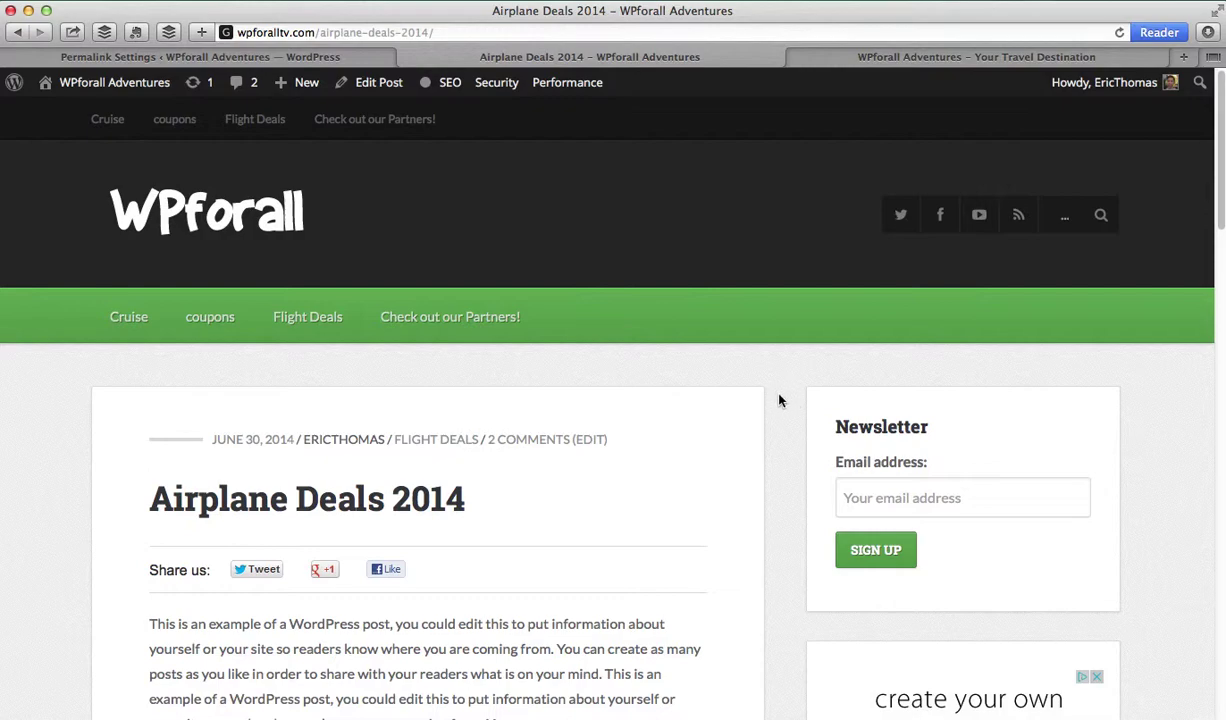
{"action": "left_click", "coordinate": [372, 55]}
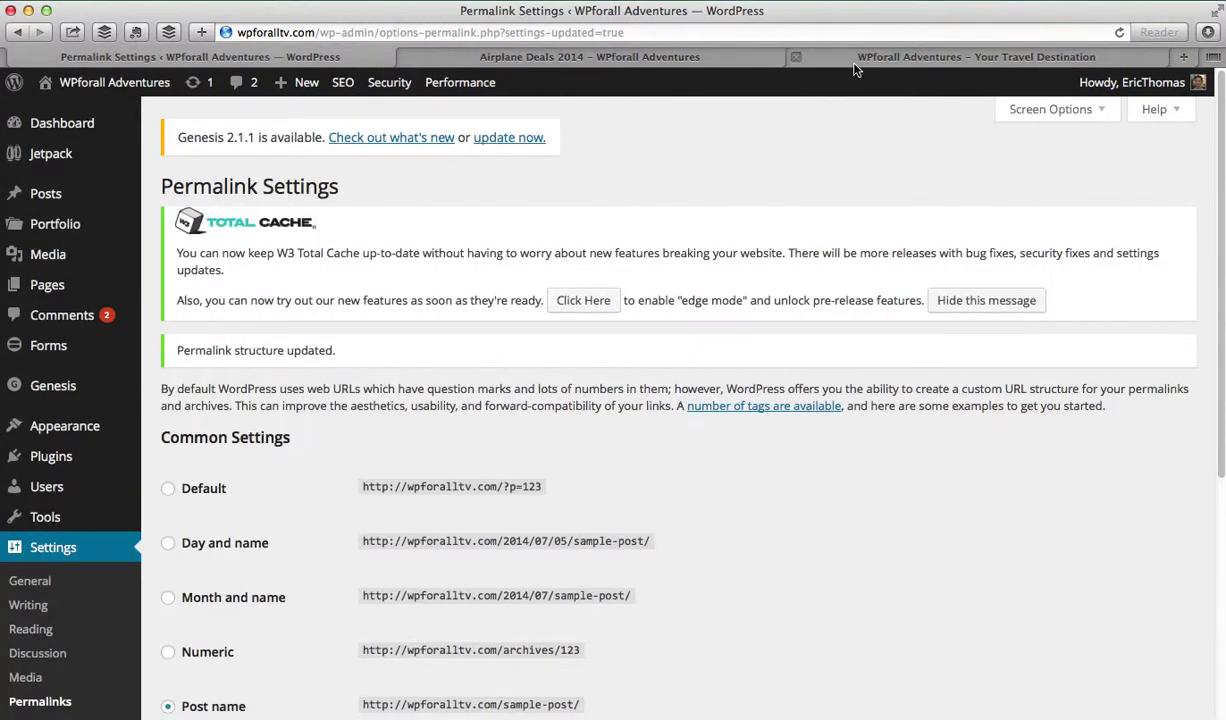
{"action": "scroll", "coordinate": [802, 213], "scroll_direction": "down", "scroll_amount": 5}
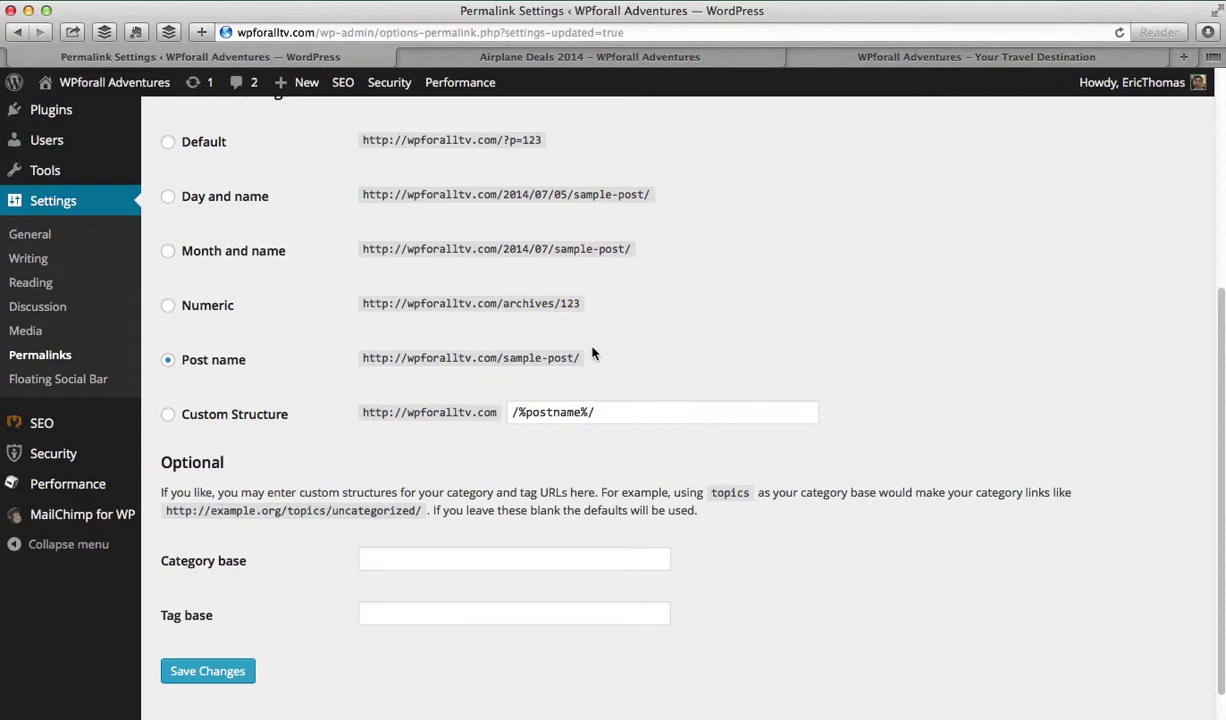
{"action": "left_click_drag", "start_coordinate": [363, 357], "coordinate": [575, 357]}
{"action": "left_click", "coordinate": [684, 348]}
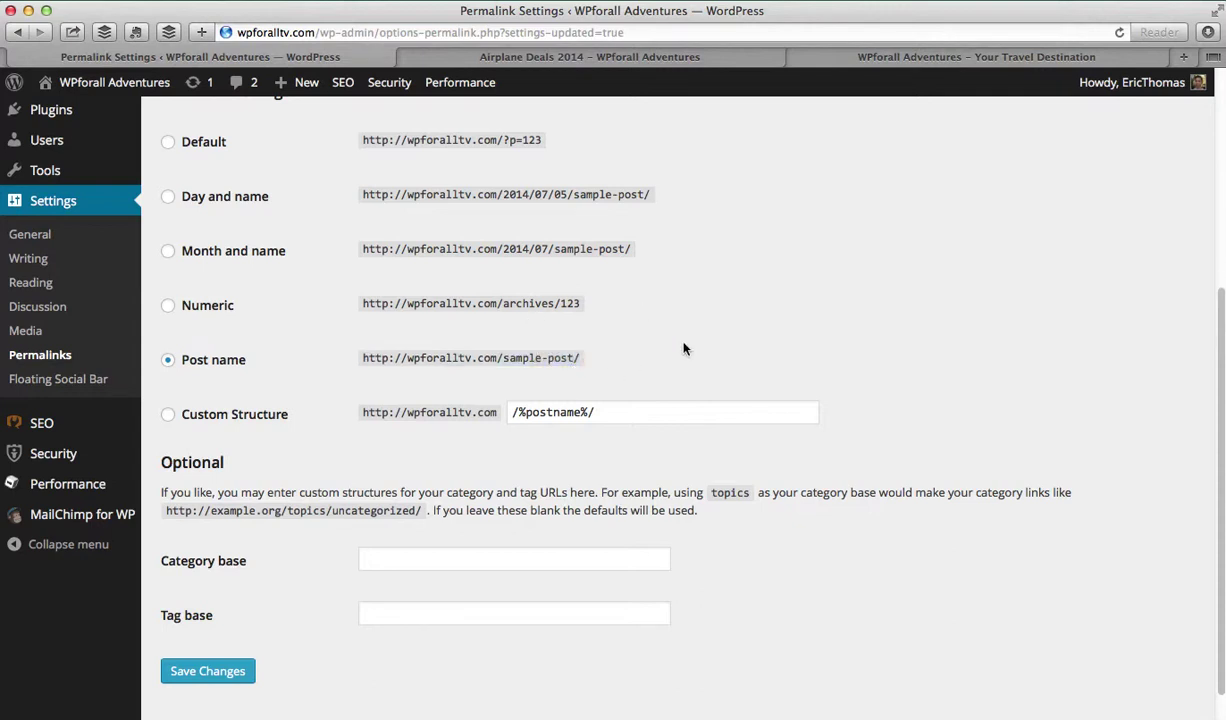